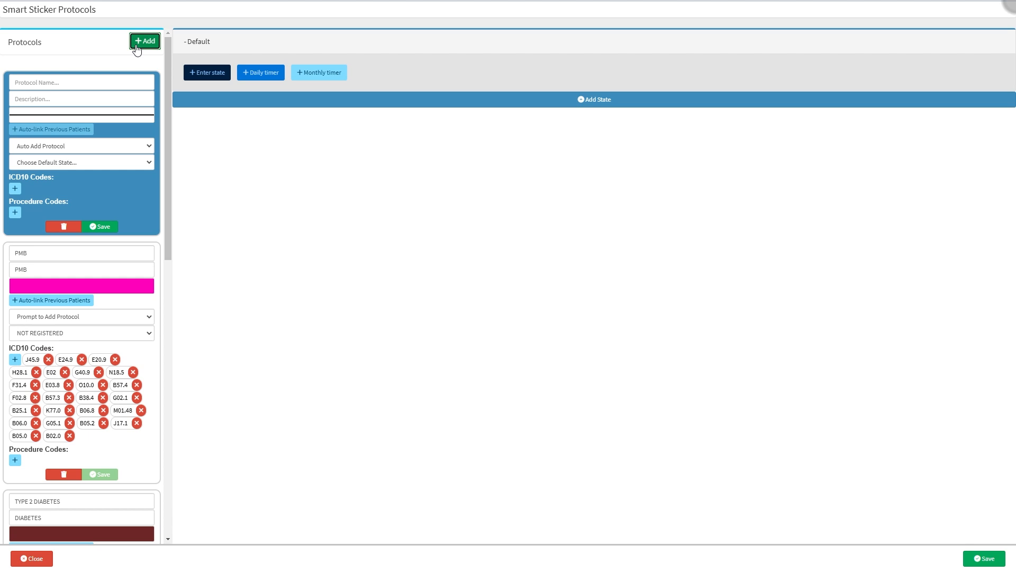
Step: Name the new protocol DIALYSIS and give it the description FOLLOW UP
click(51, 82)
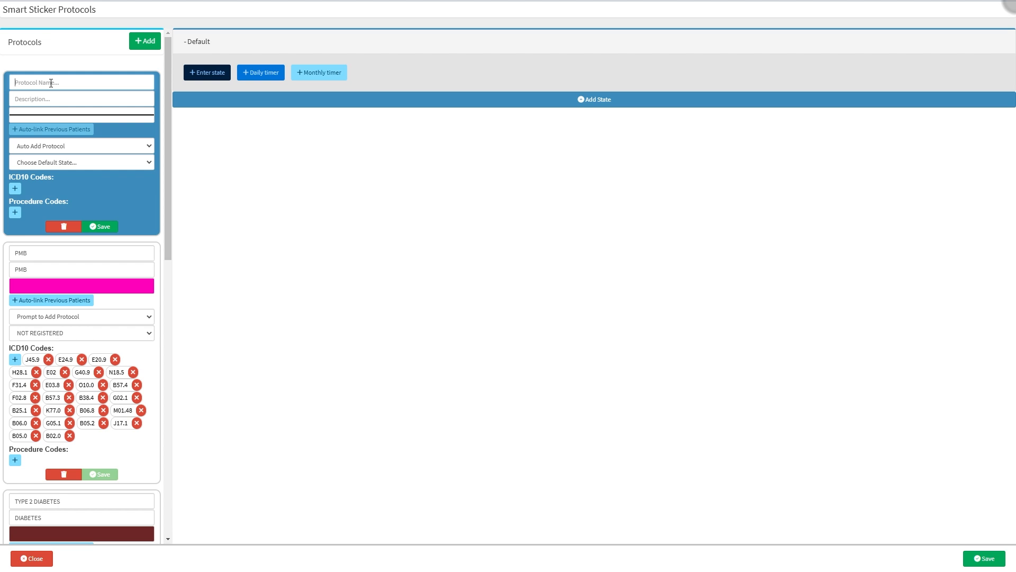
text(DIALYSIS)
click(50, 98)
text(F)
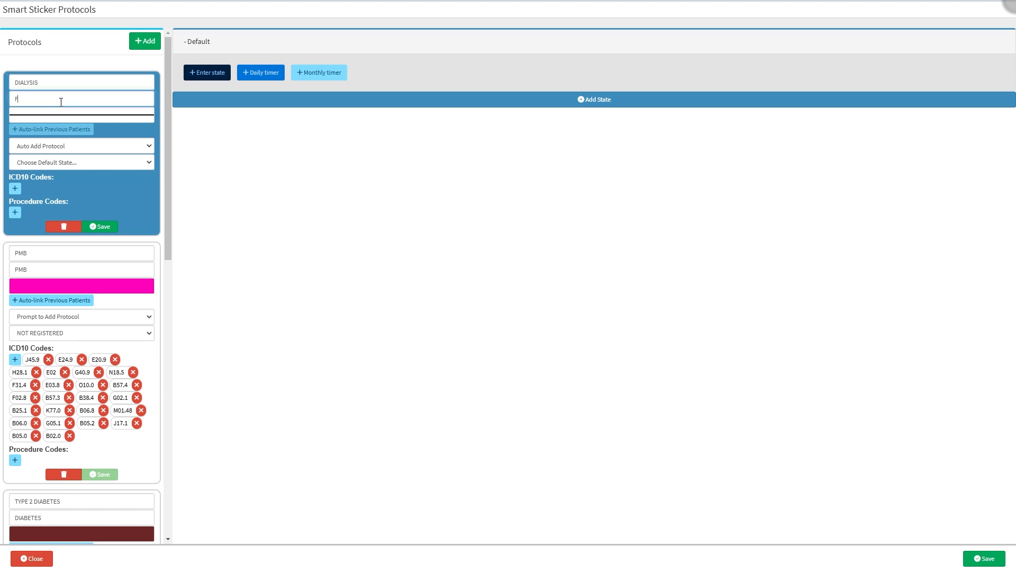
text(OLLOW UP)
Step: Set the protocol's colour to red using the colour picker
click(59, 115)
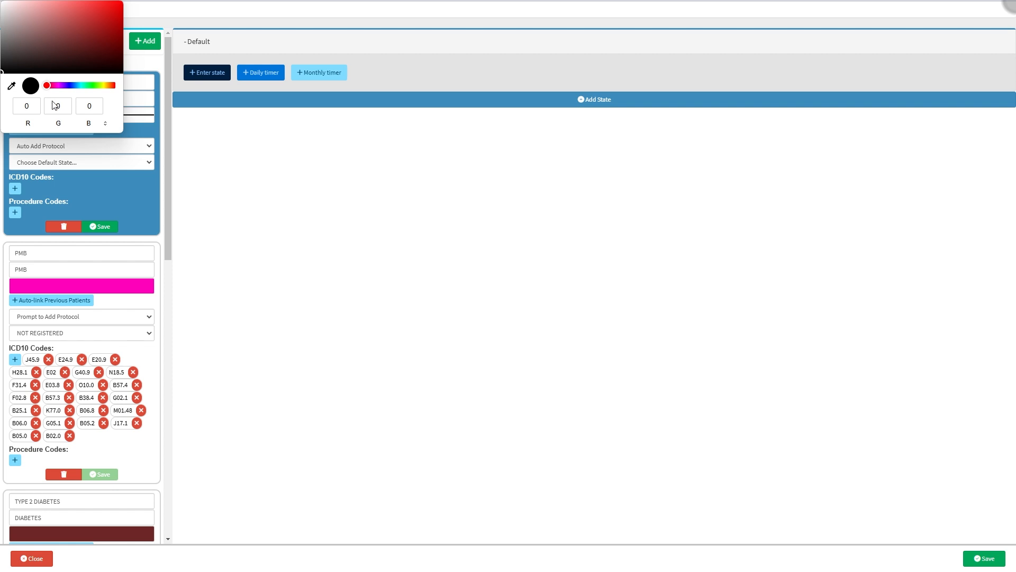
mouse_move(47, 85)
mouse_down()
mouse_move(82, 86)
mouse_move(47, 87)
mouse_up()
click(105, 22)
mouse_move(105, 22)
mouse_down()
mouse_move(135, 4)
mouse_move(122, 3)
mouse_up()
click(110, 182)
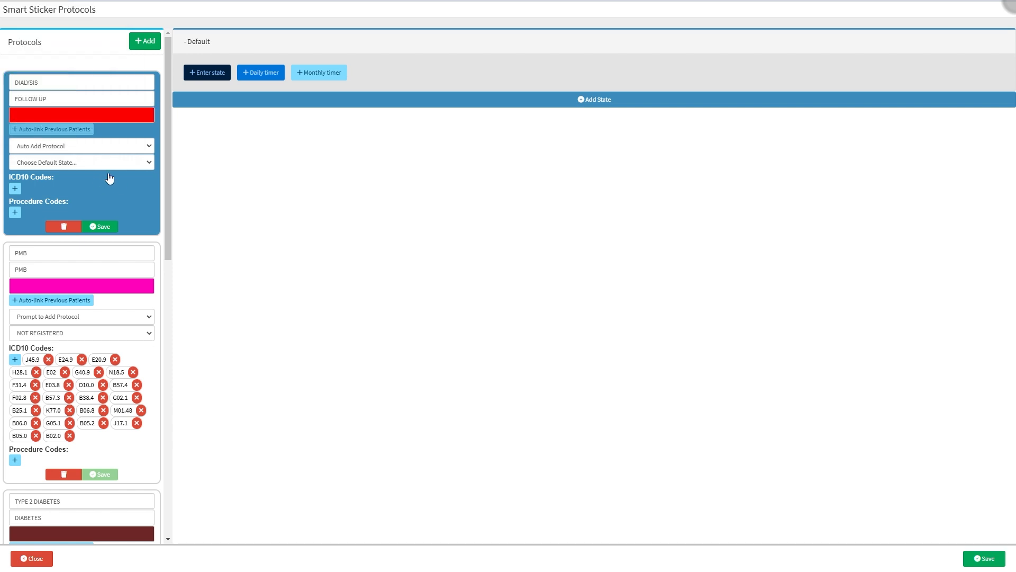
Step: Set the protocol to Prompt to Add Protocol with SUBMITTED as its default state
click(93, 149)
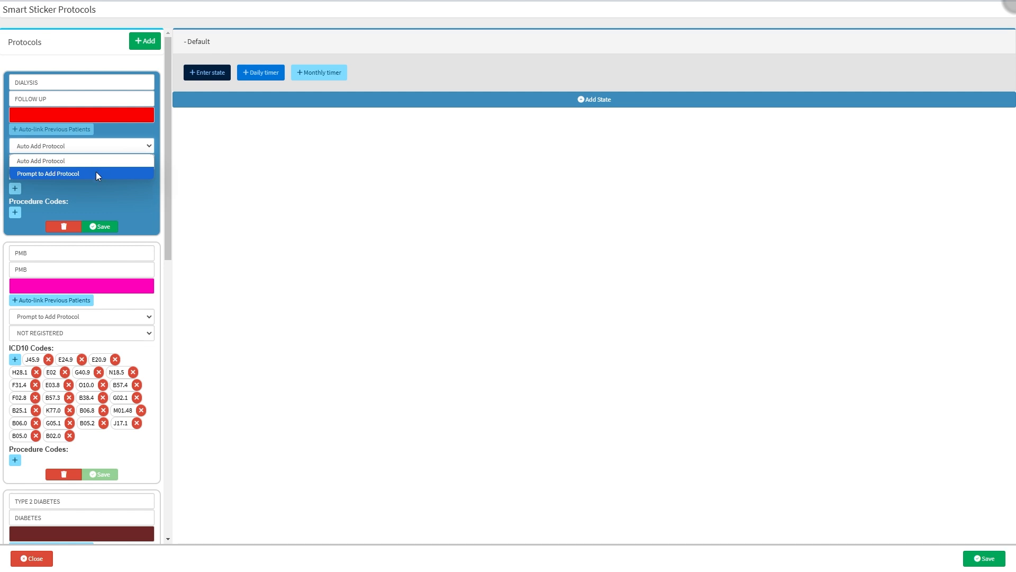
click(97, 174)
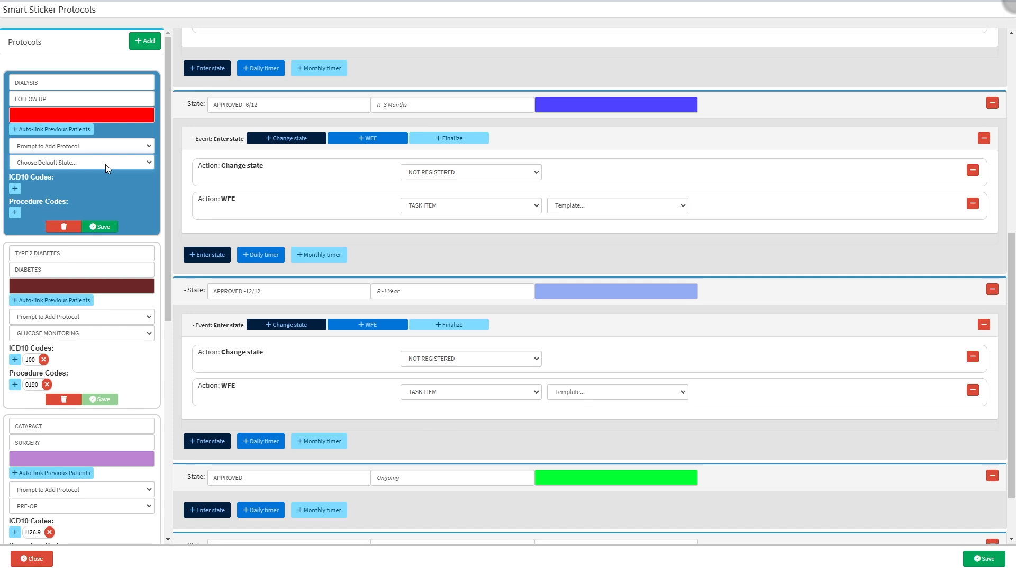
click(106, 164)
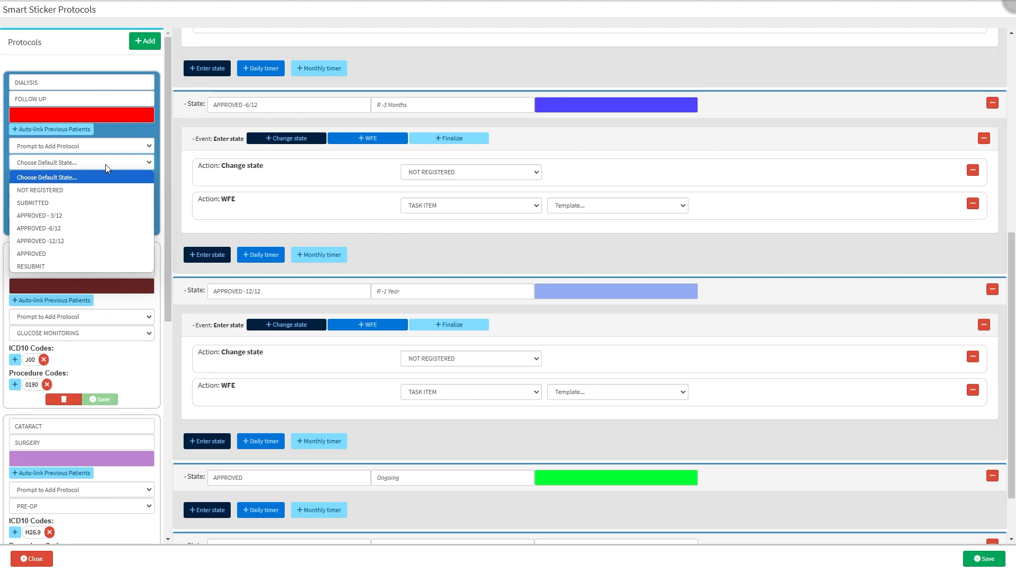
click(100, 202)
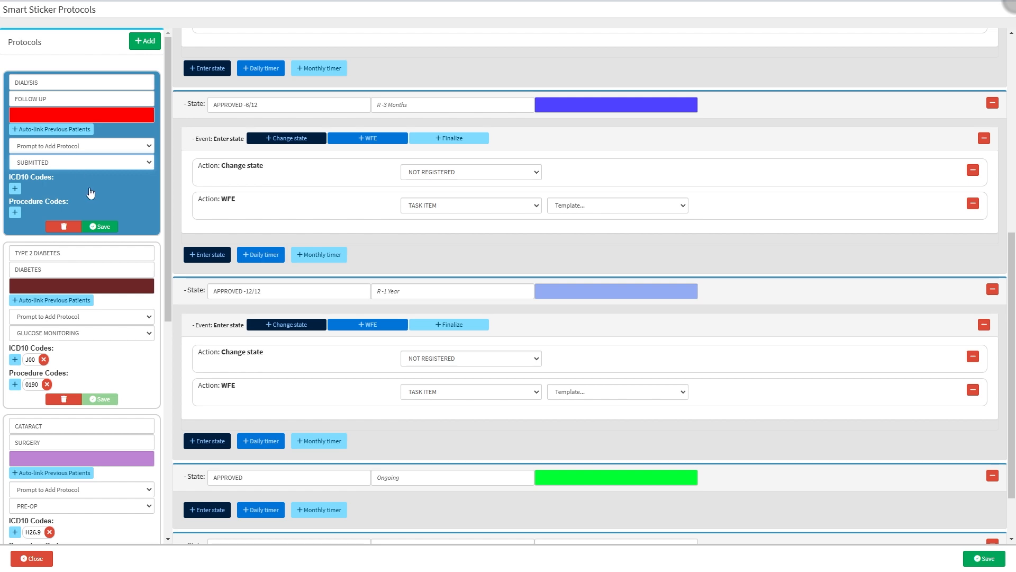
Step: Save the protocol and reopen Smart Stickers Setup
click(99, 227)
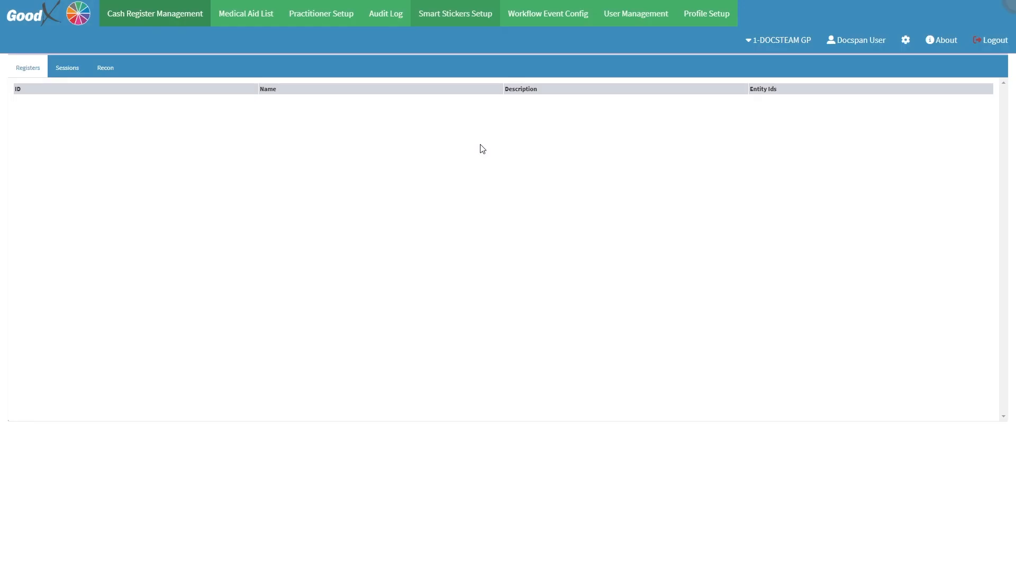
click(459, 8)
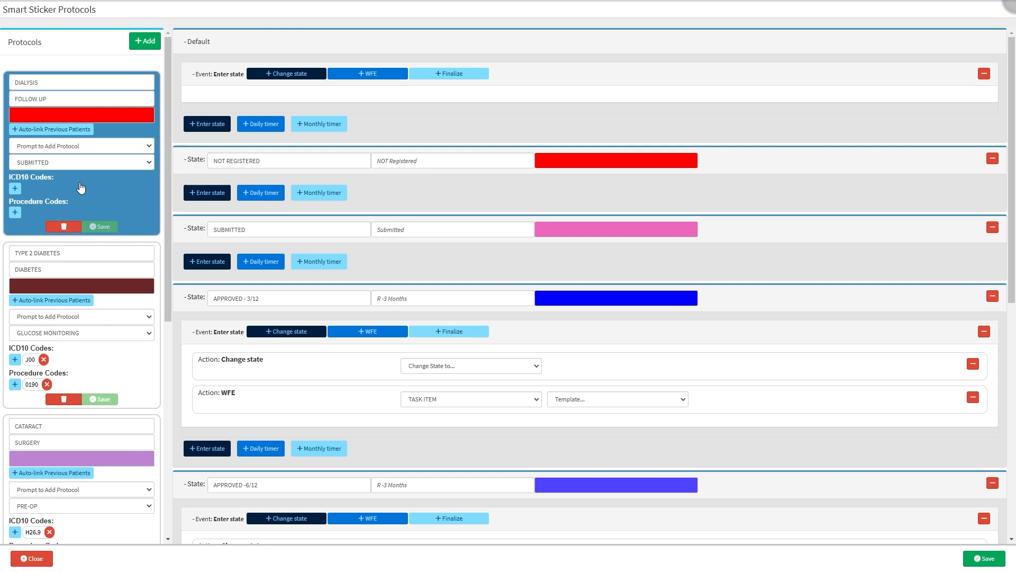
Step: Auto-link previous patients from 2025-01-15 with SUBMITTED as the auto-add state
click(54, 130)
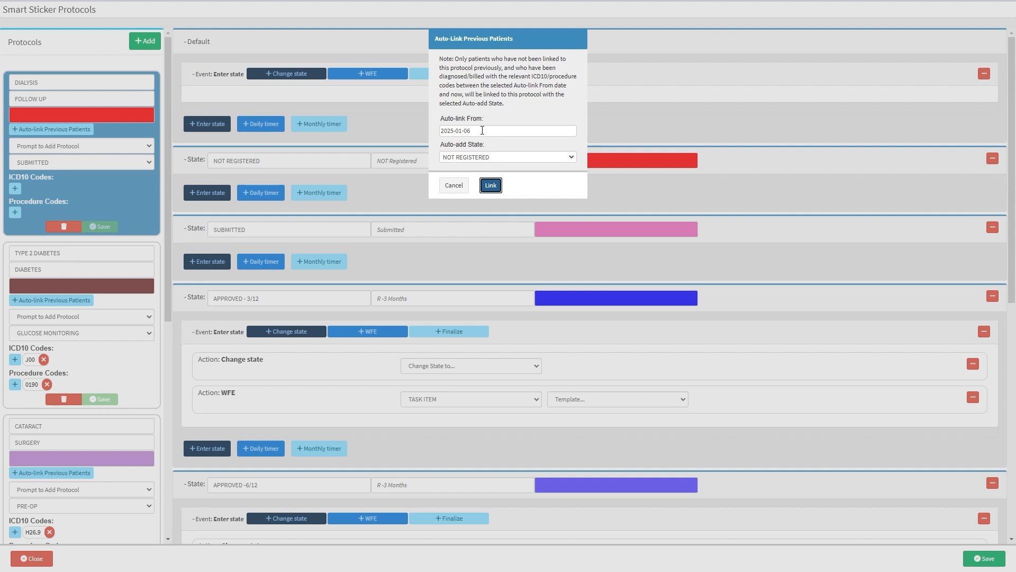
click(483, 130)
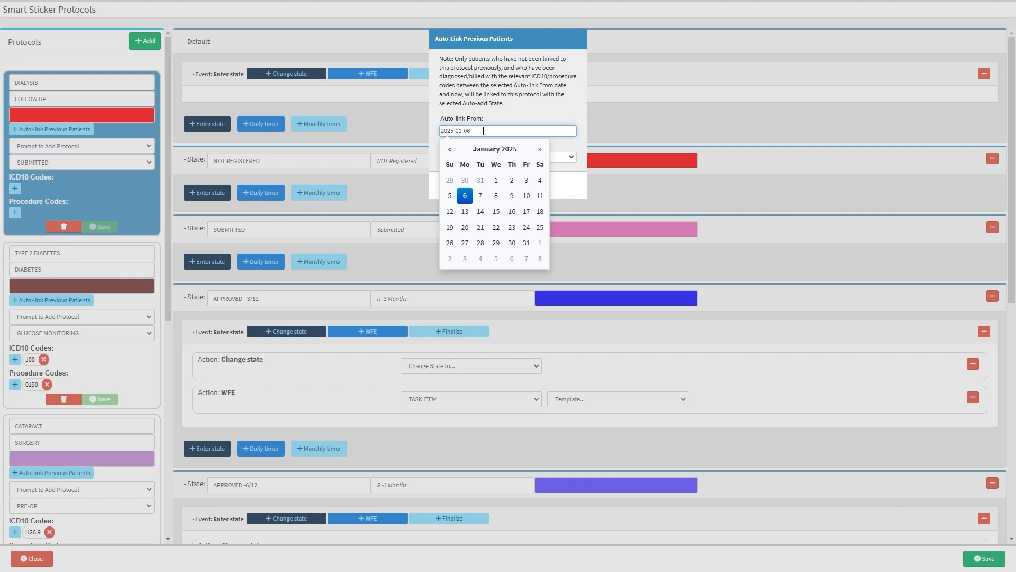
click(497, 210)
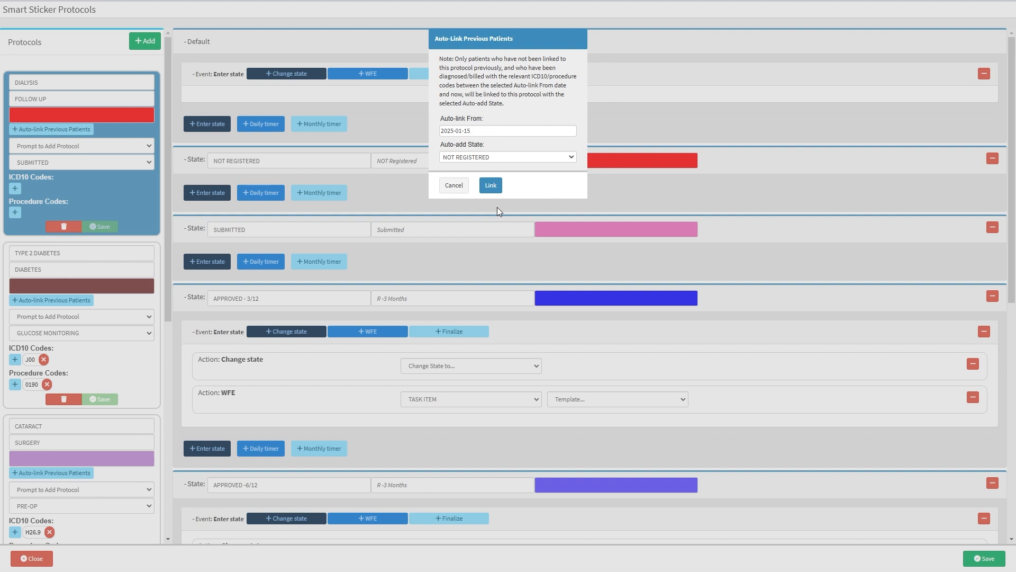
click(476, 161)
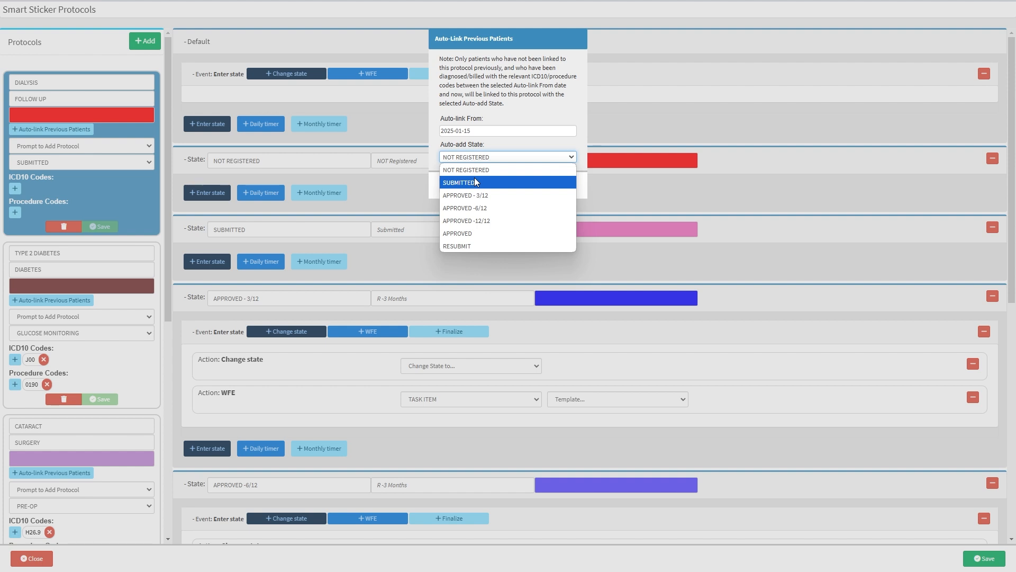
click(474, 180)
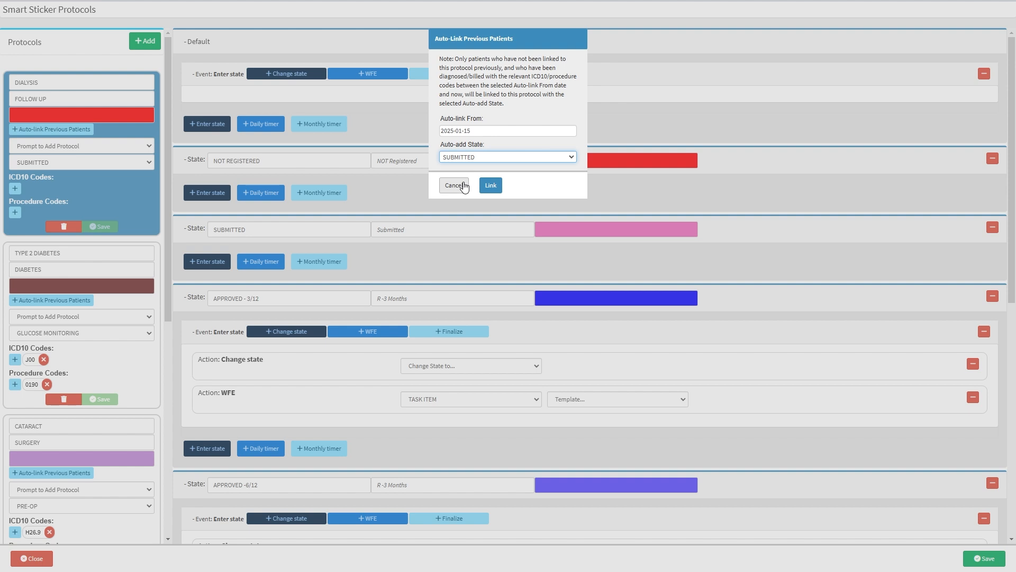
click(484, 185)
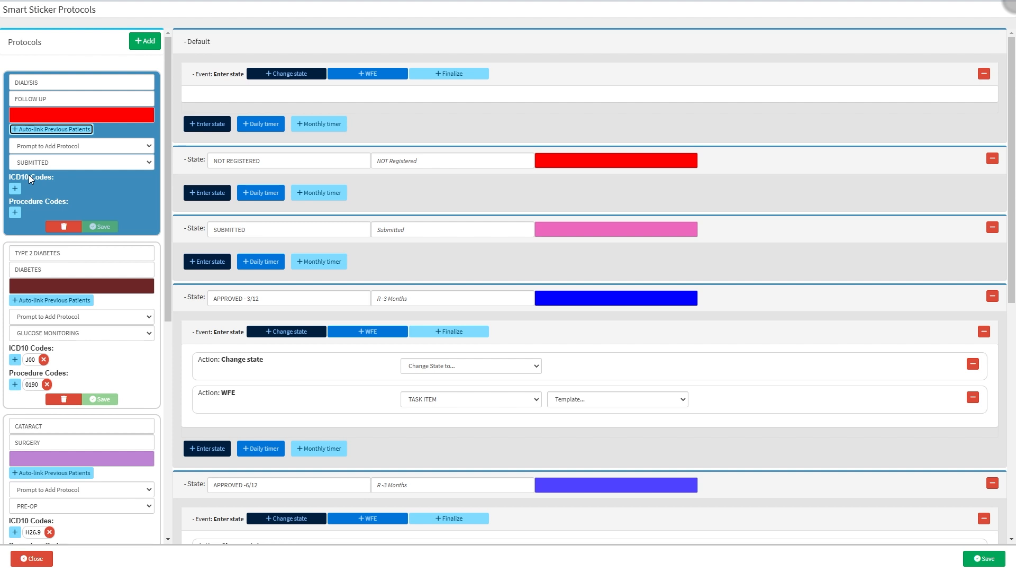
Step: Add ICD10 codes B71.1, Z49.2 (found by searching DIAL), M23.03 and J30.4 to the protocol and save them
click(16, 190)
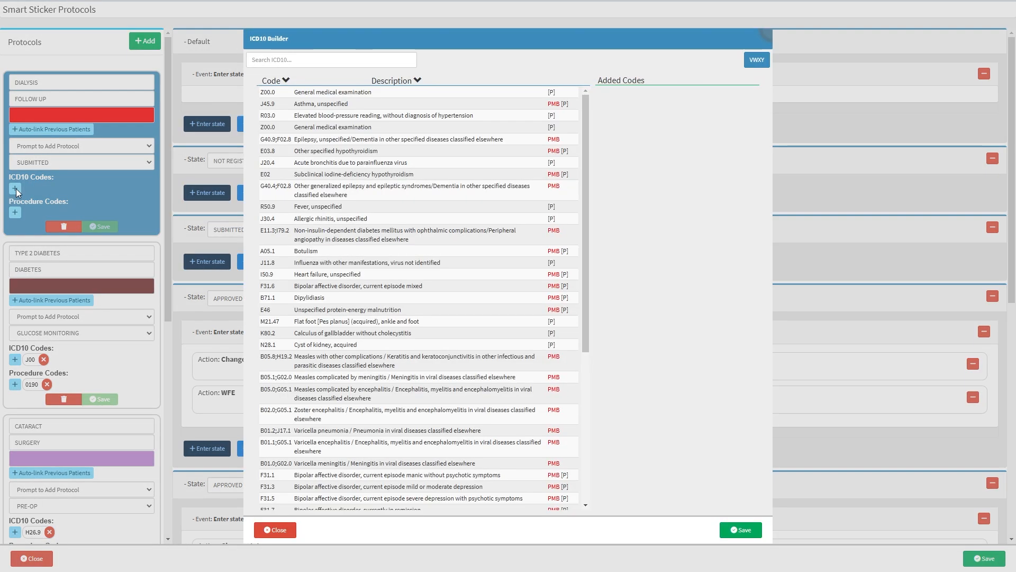
click(483, 71)
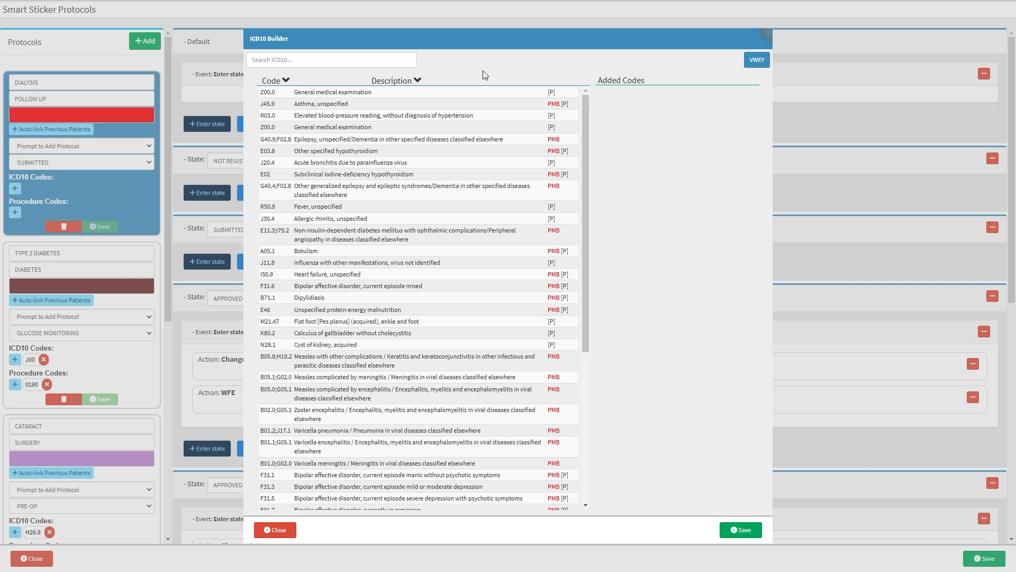
click(375, 300)
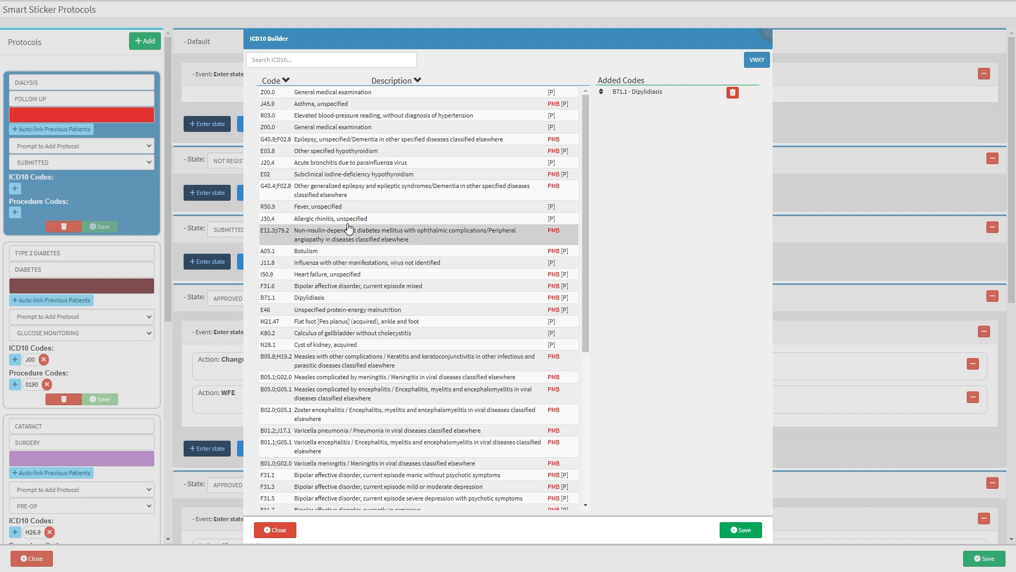
click(295, 60)
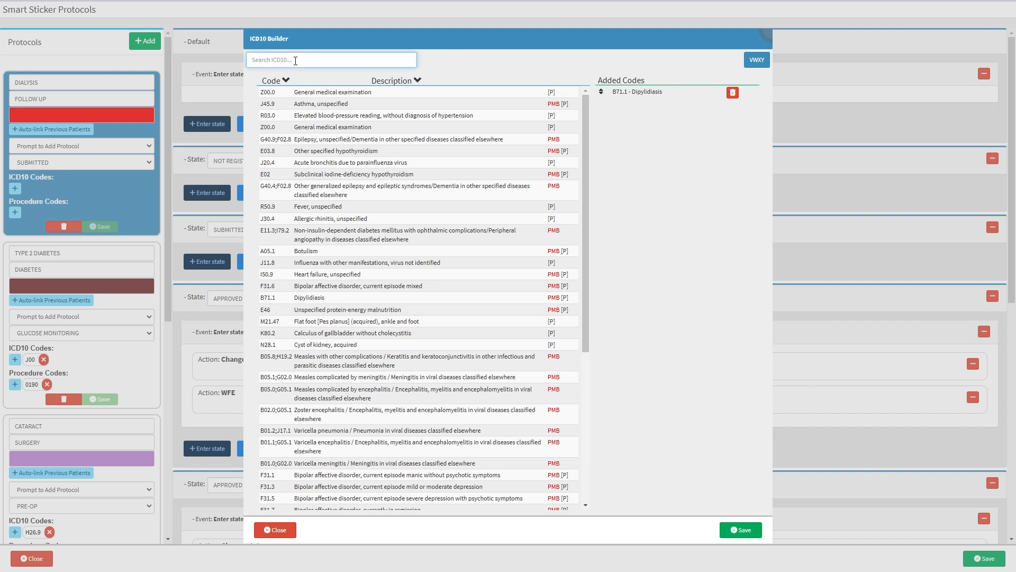
text(DIAL)
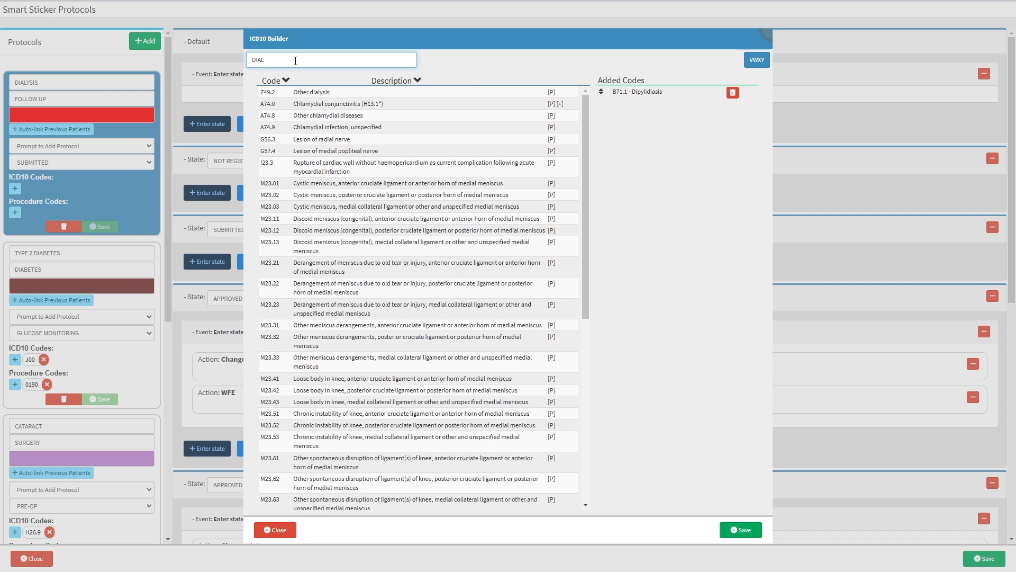
click(313, 93)
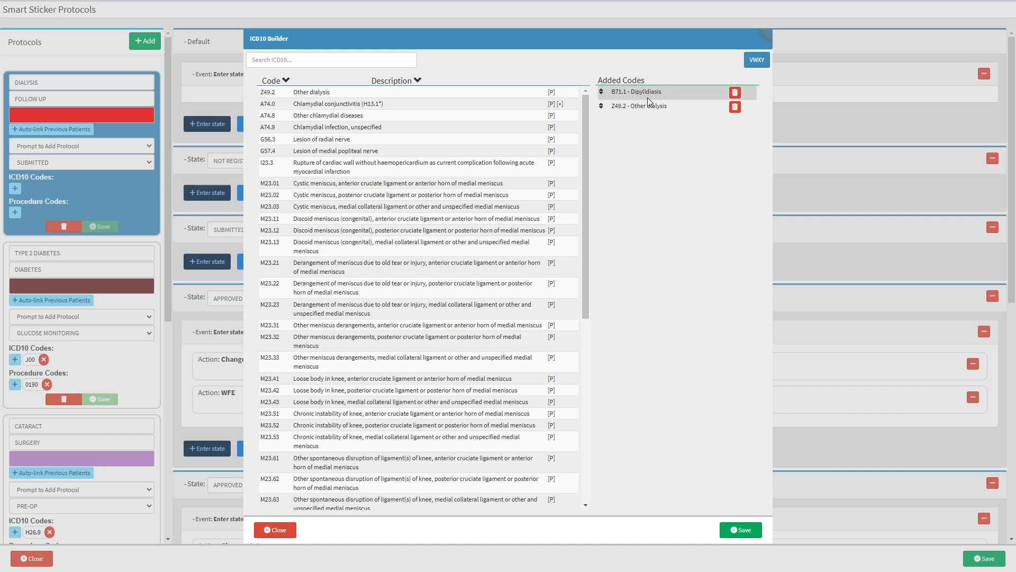
click(511, 207)
click(508, 223)
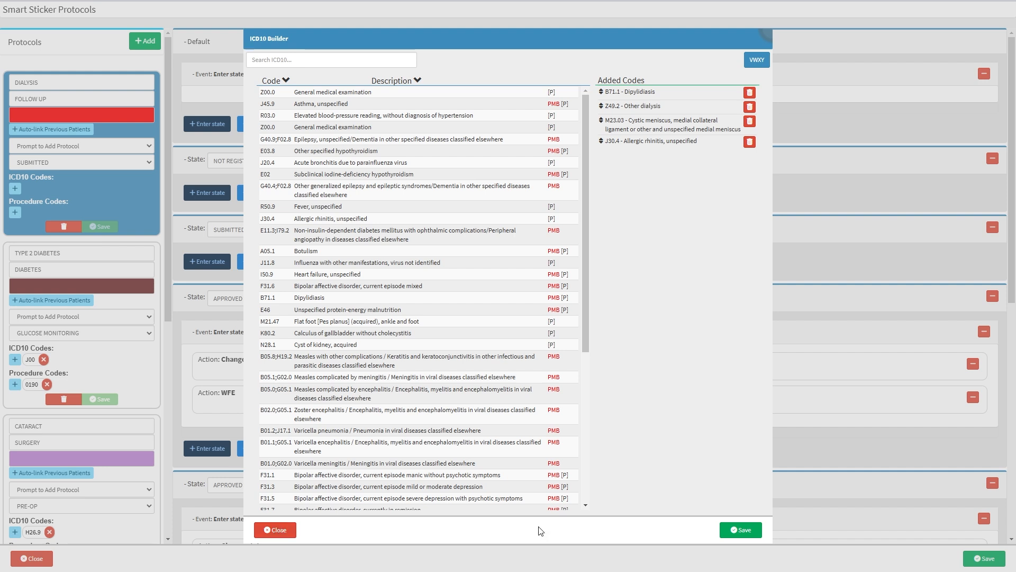
click(743, 530)
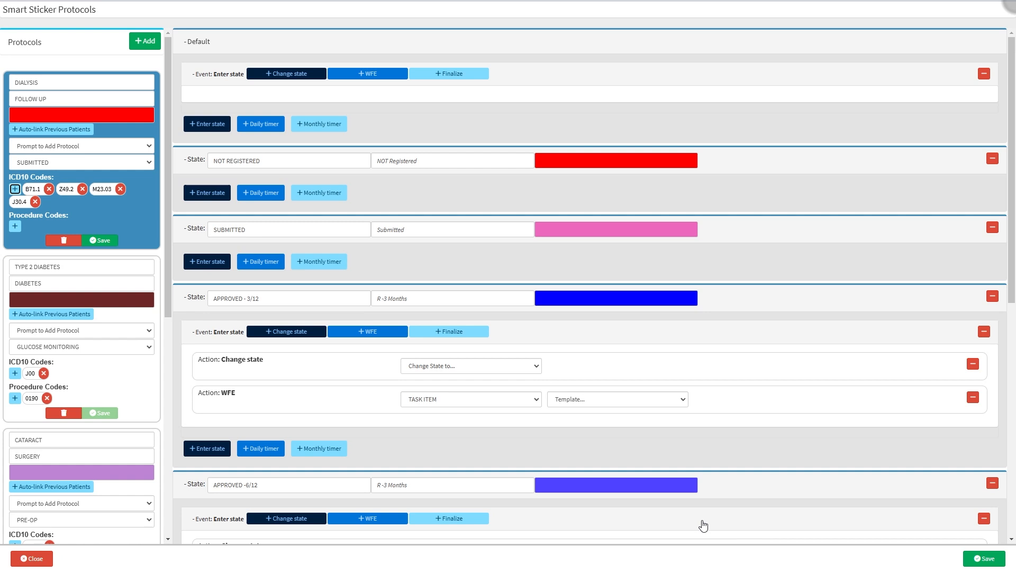
Step: Add procedure codes GMED2 and GMED21009 from a GMED2 search, then save the protocol
click(703, 525)
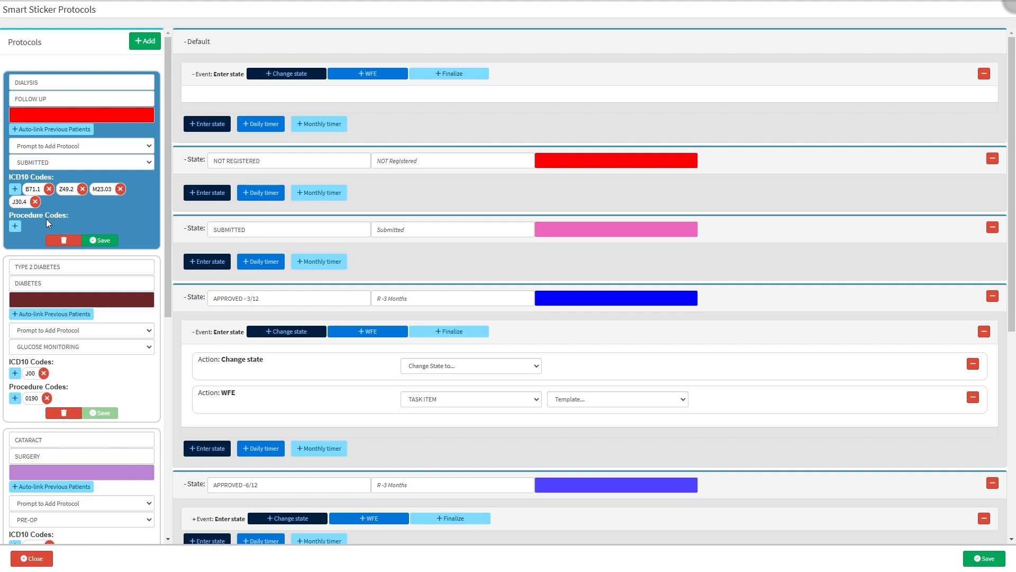
click(17, 227)
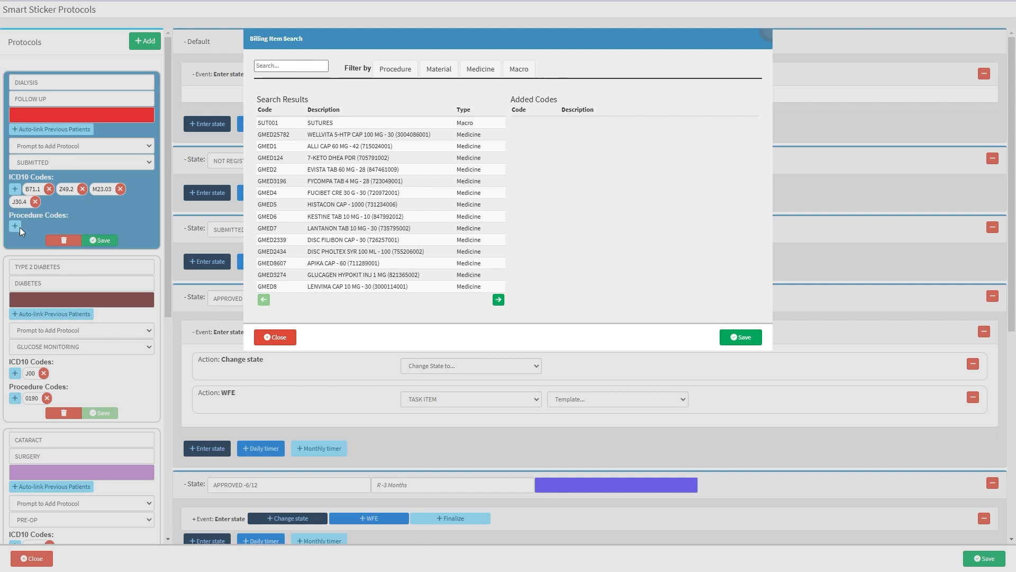
click(286, 67)
text(GMED2)
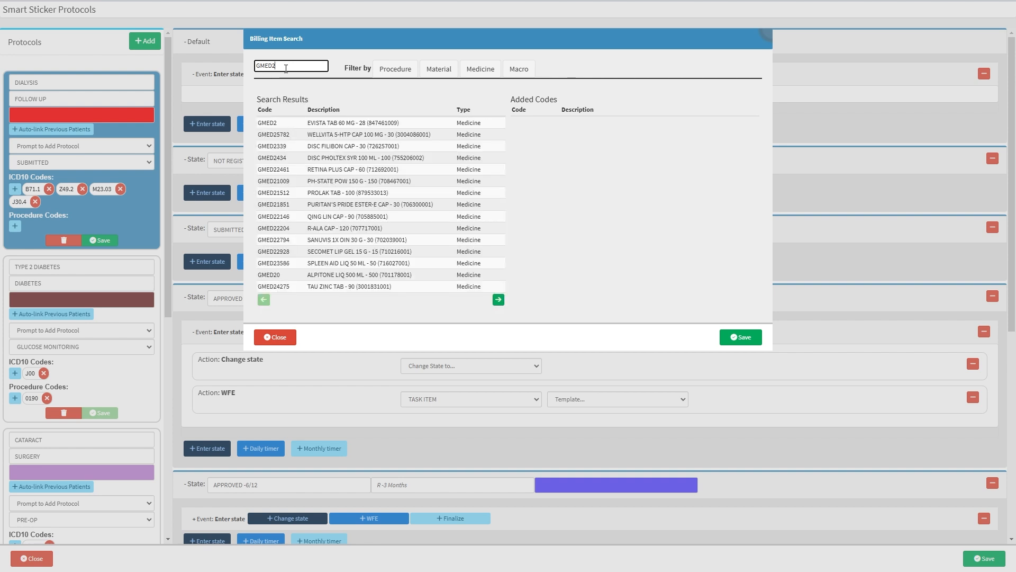
click(338, 122)
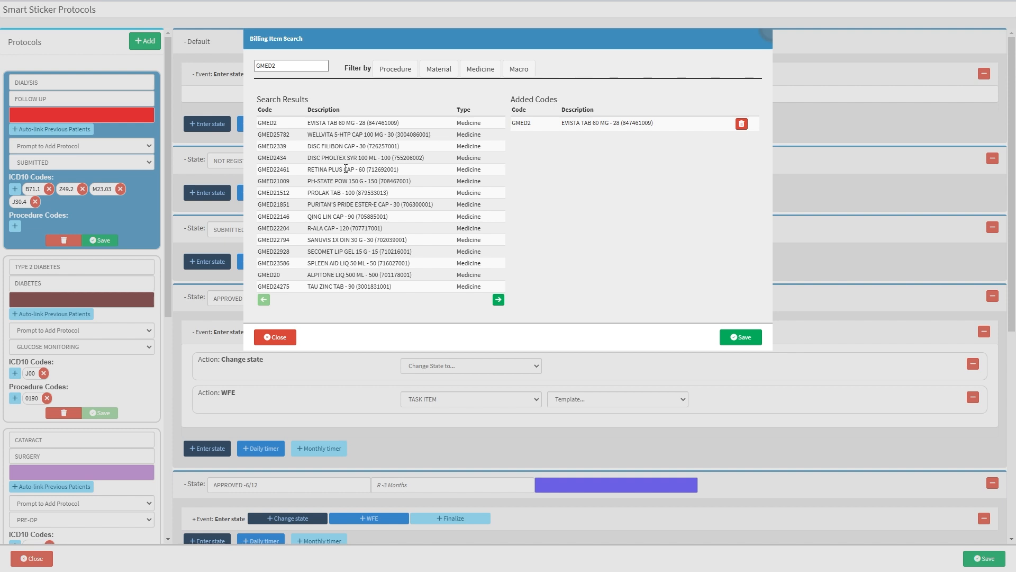
click(345, 180)
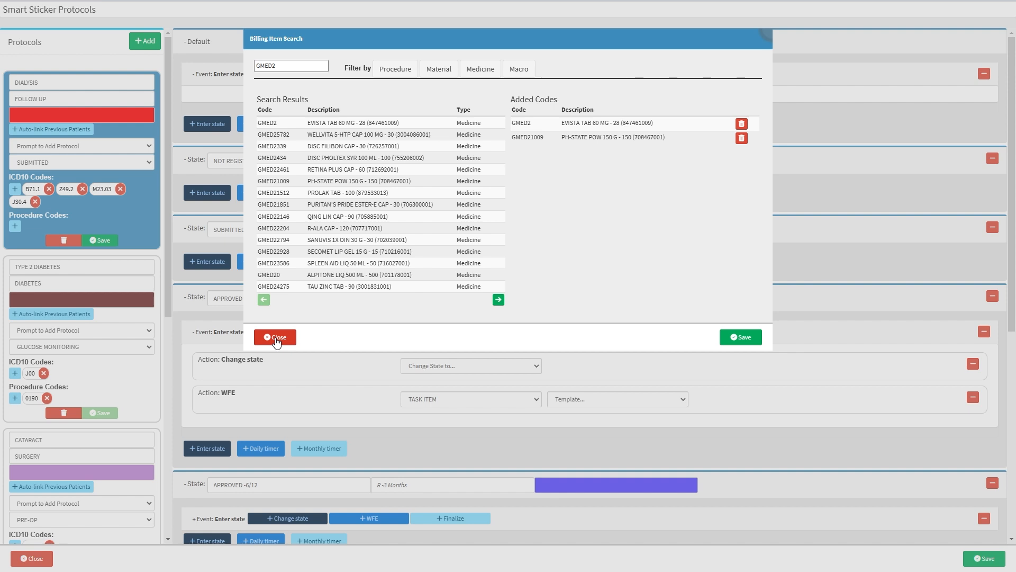
click(741, 338)
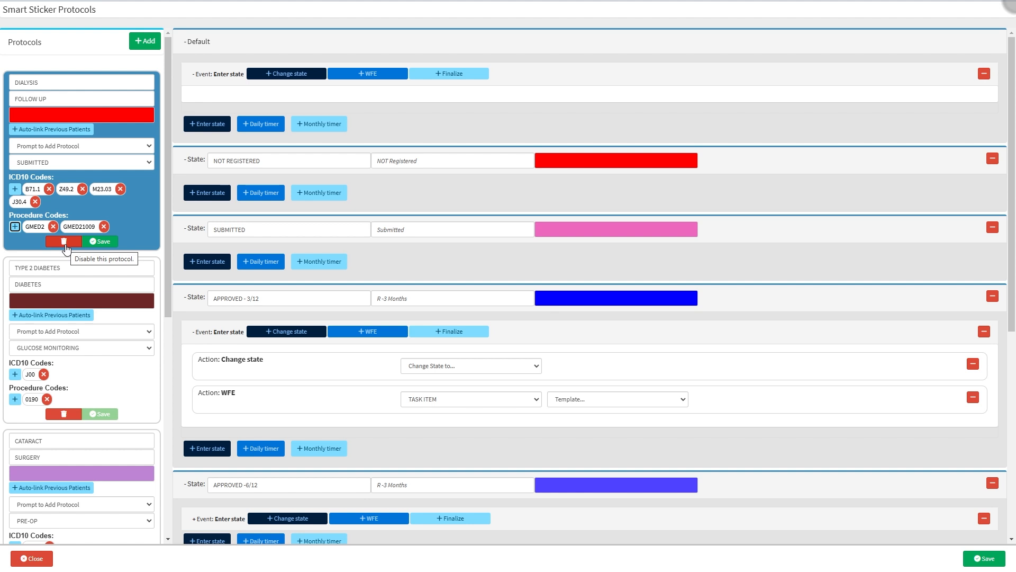
click(102, 242)
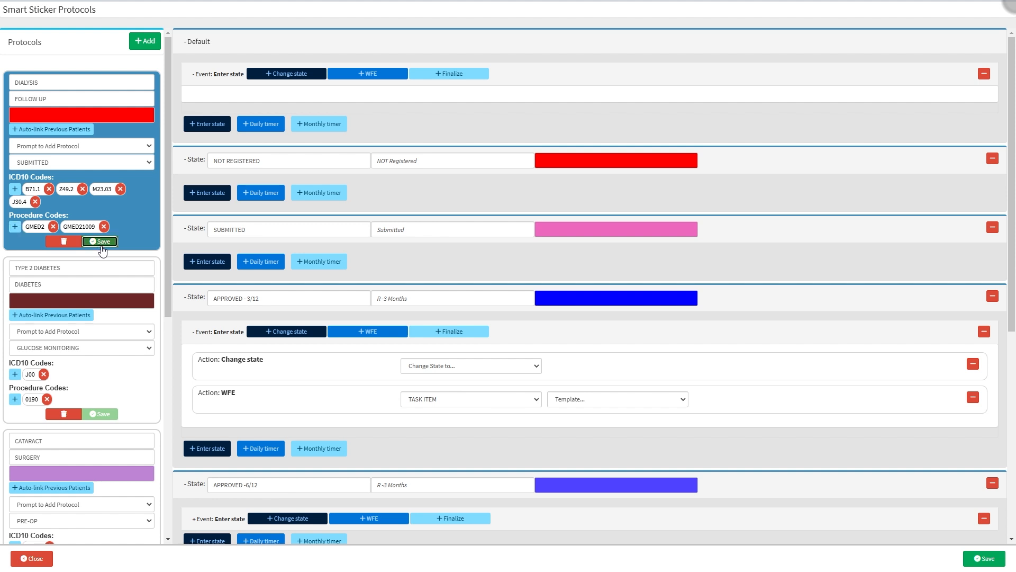